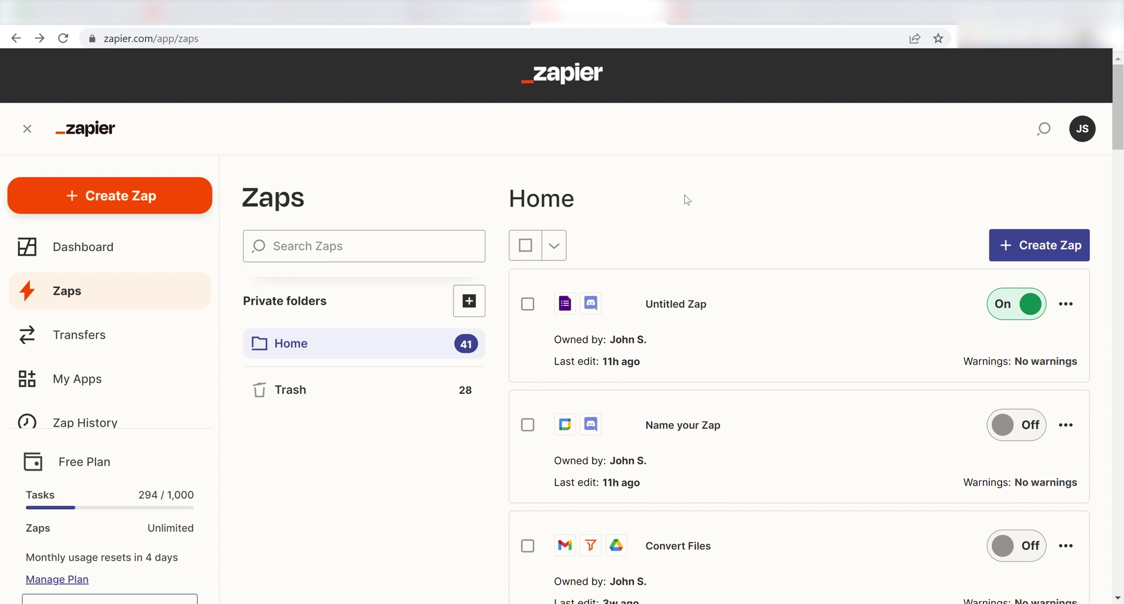
# Start a new Untitled Zap draft with + Create Zap
pyautogui.click(134, 204)
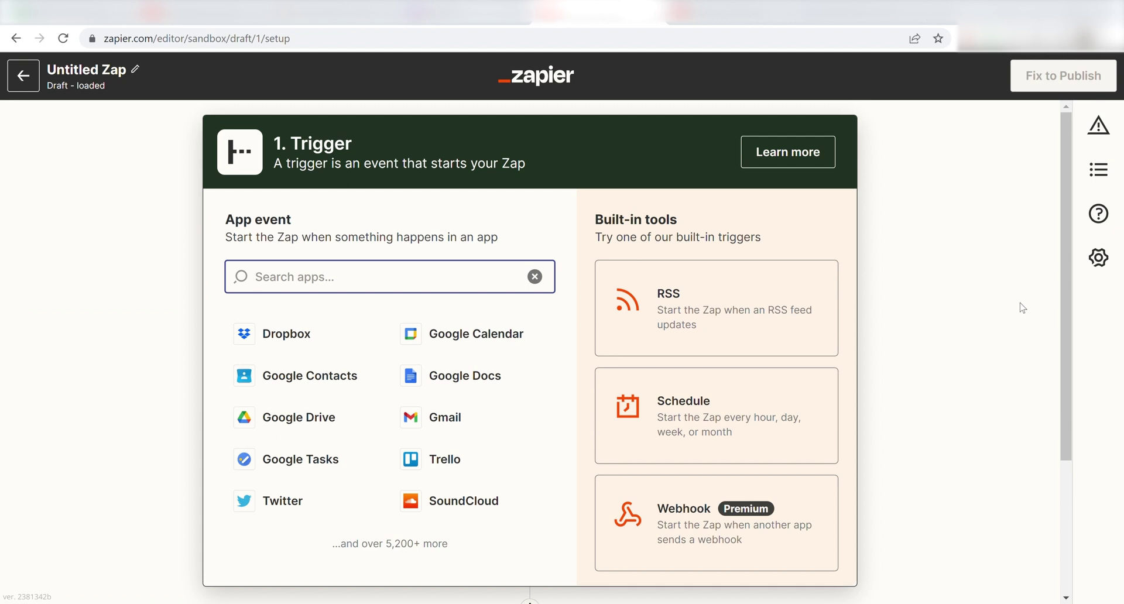
# Set the Zap's trigger to Trello's New Card event
pyautogui.write('trello')
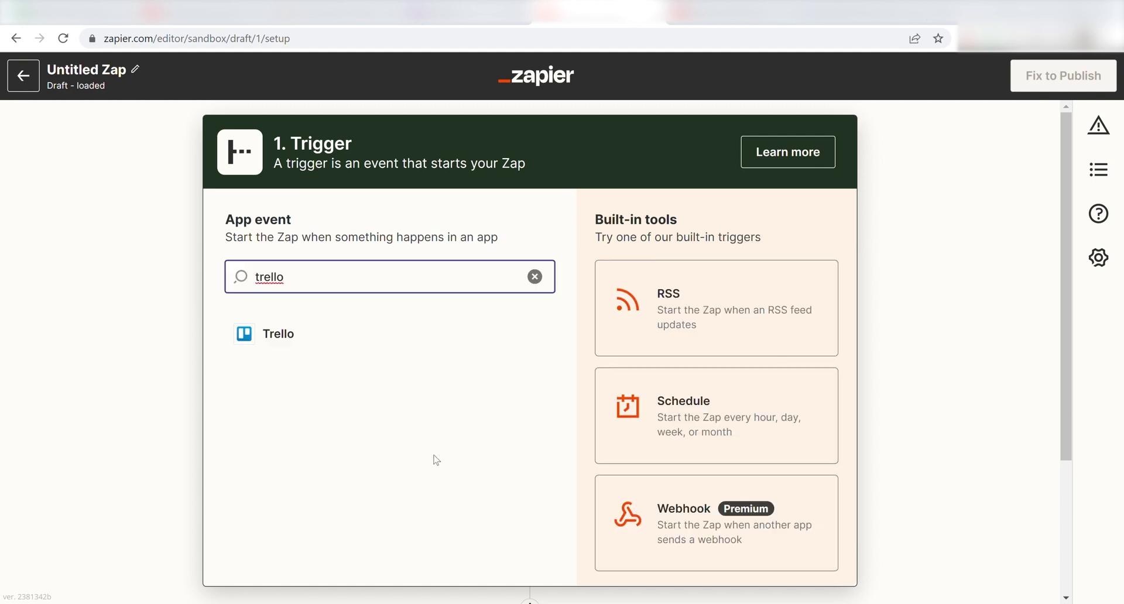
pyautogui.click(371, 338)
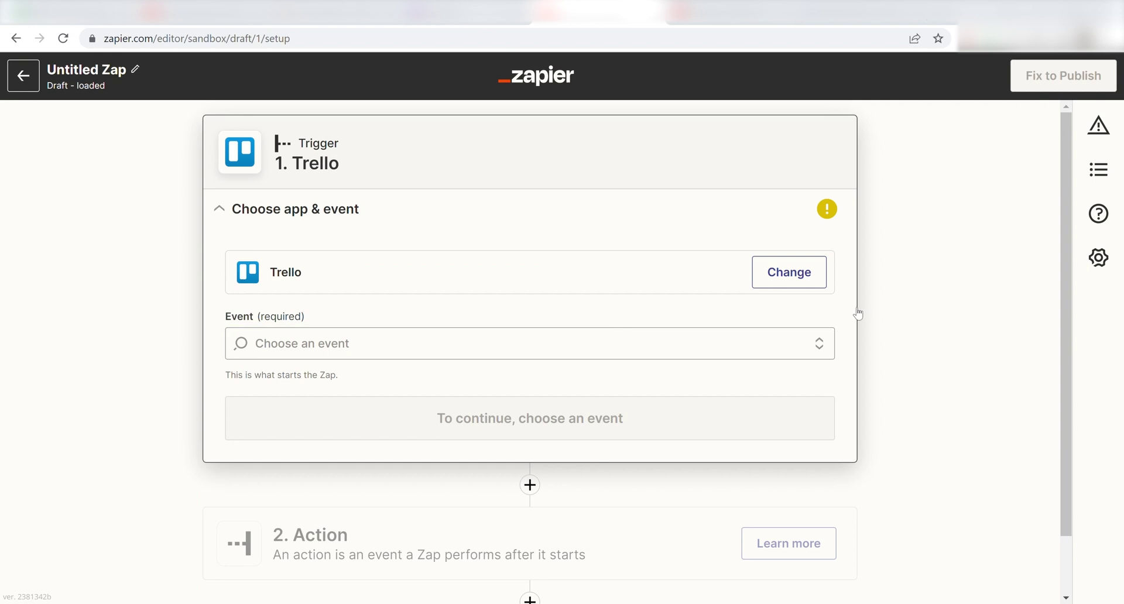
pyautogui.click(721, 356)
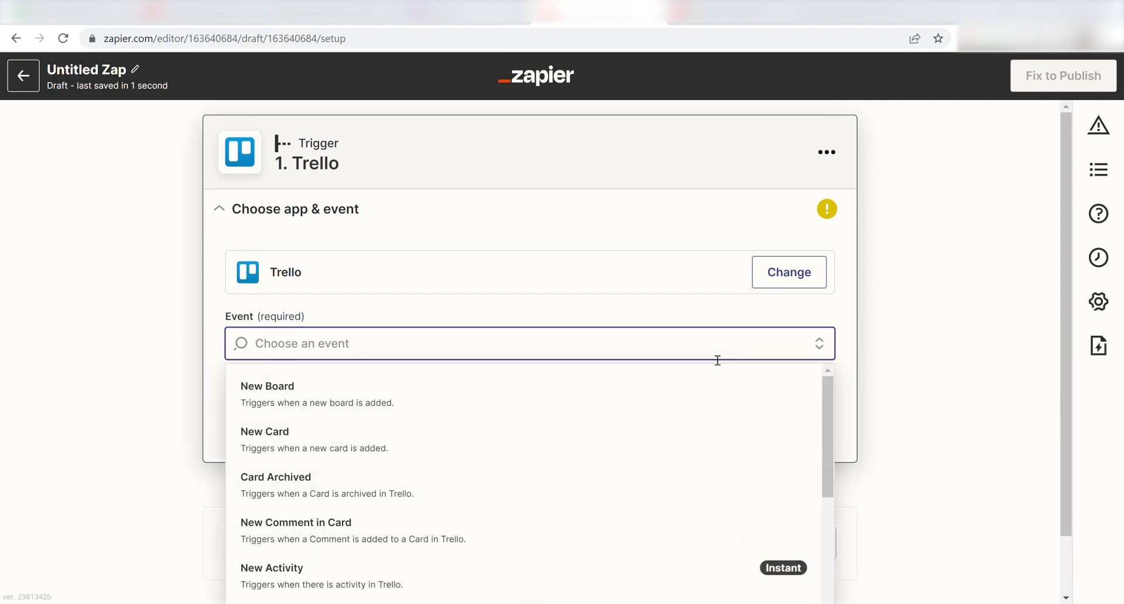
pyautogui.click(461, 462)
pyautogui.click(667, 419)
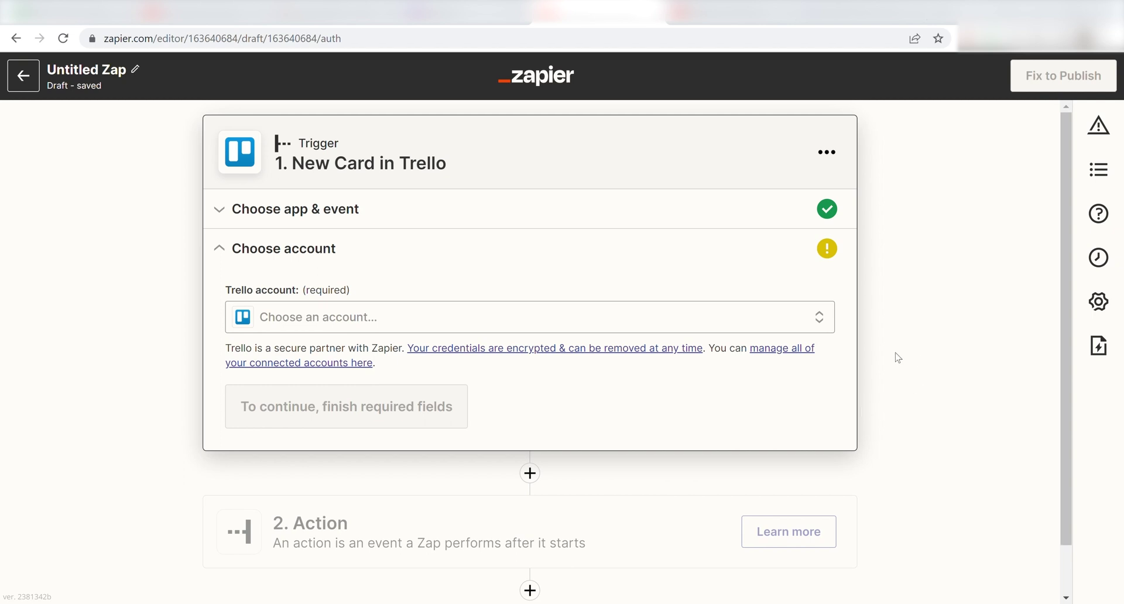
# Connect the existing Trello account to the trigger and allow Zapier access to it
pyautogui.click(761, 325)
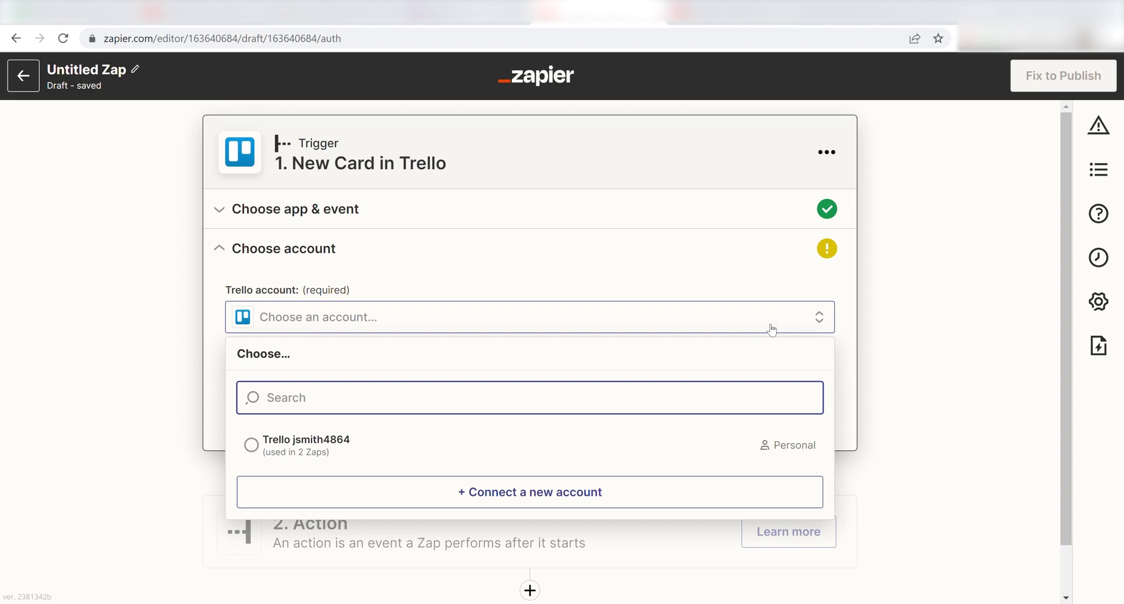
pyautogui.click(476, 450)
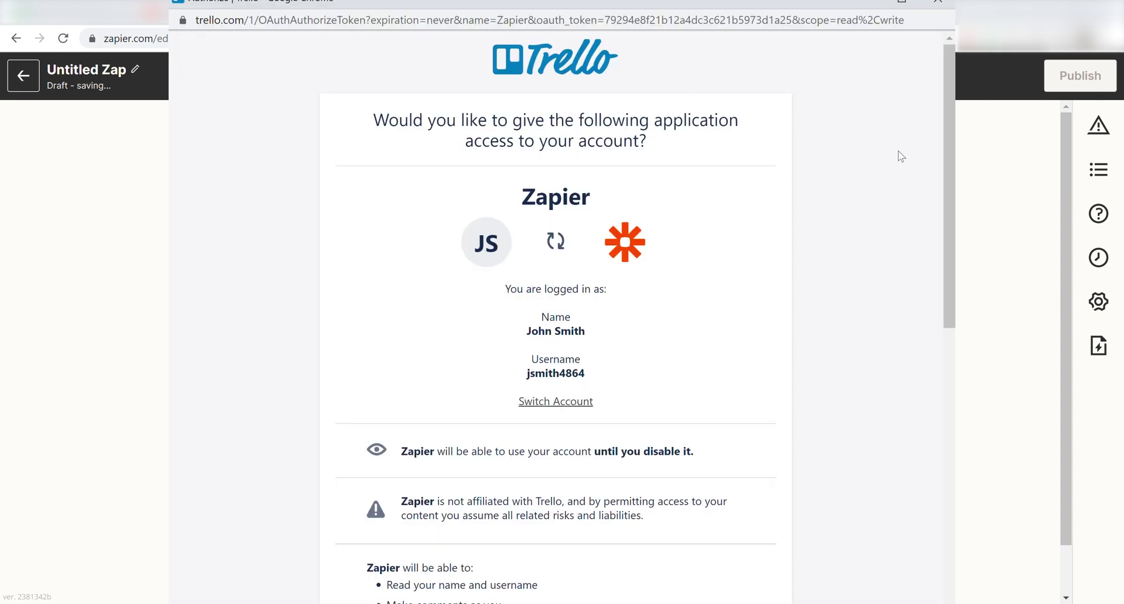
pyautogui.scroll(-1, 951, 123)
pyautogui.moveTo(951, 126); pyautogui.dragTo(950, 364)
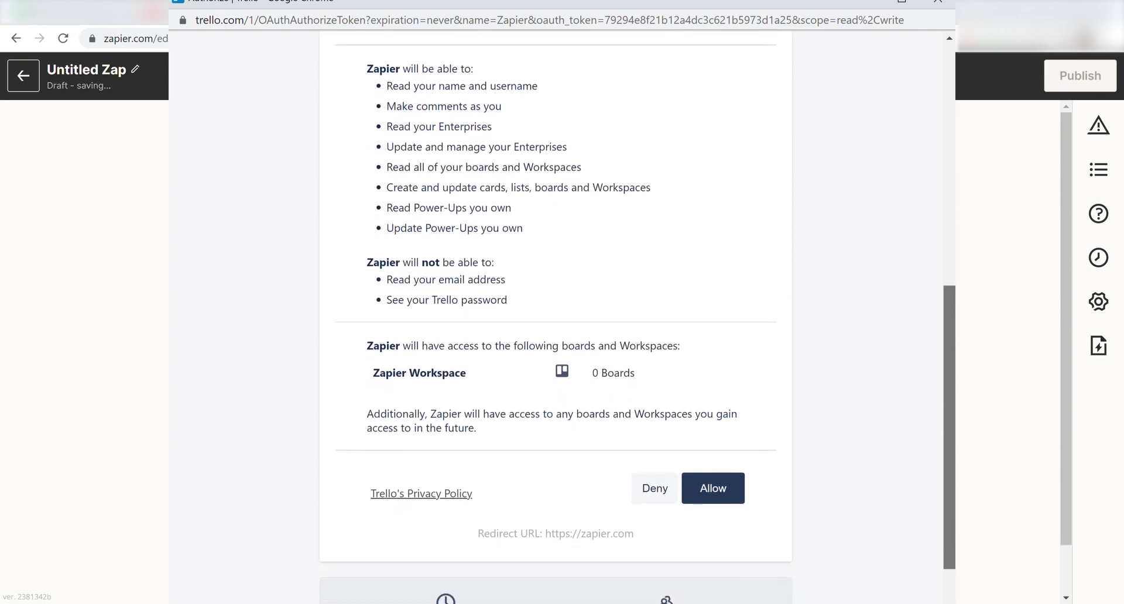
pyautogui.click(706, 497)
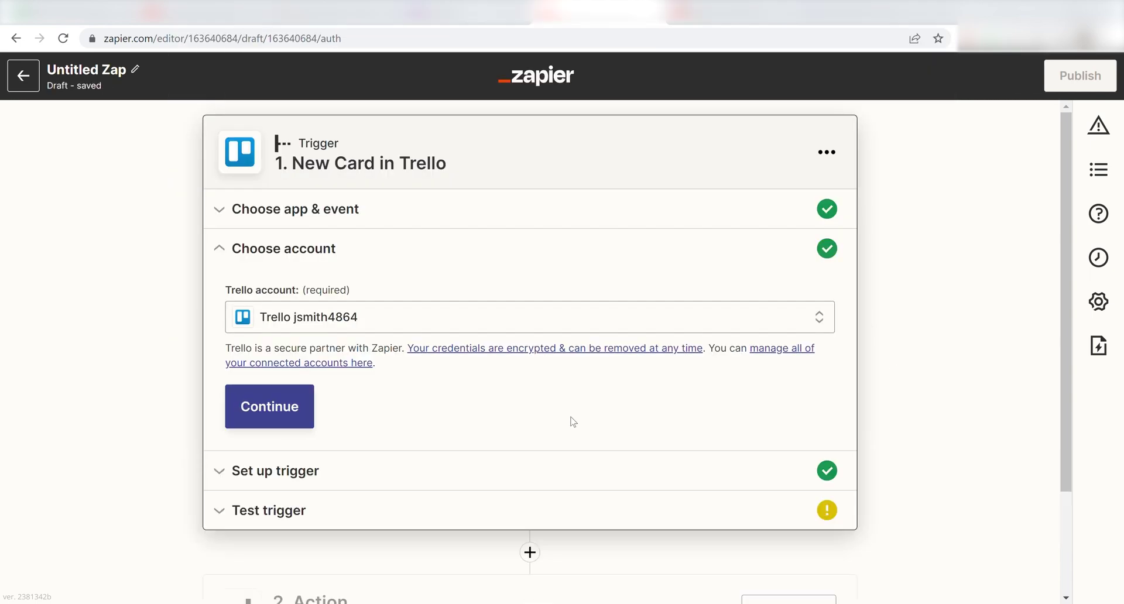
pyautogui.click(281, 409)
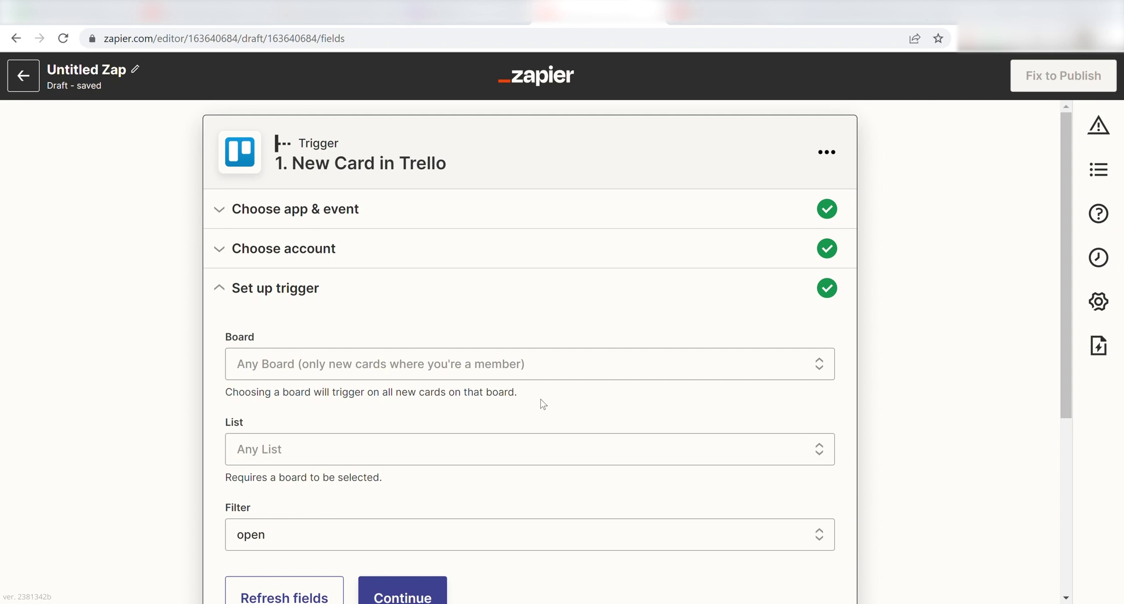
# Set the trigger to watch the Zapier Projects board's 3. Channels list
pyautogui.scroll(-2, 1030, 388)
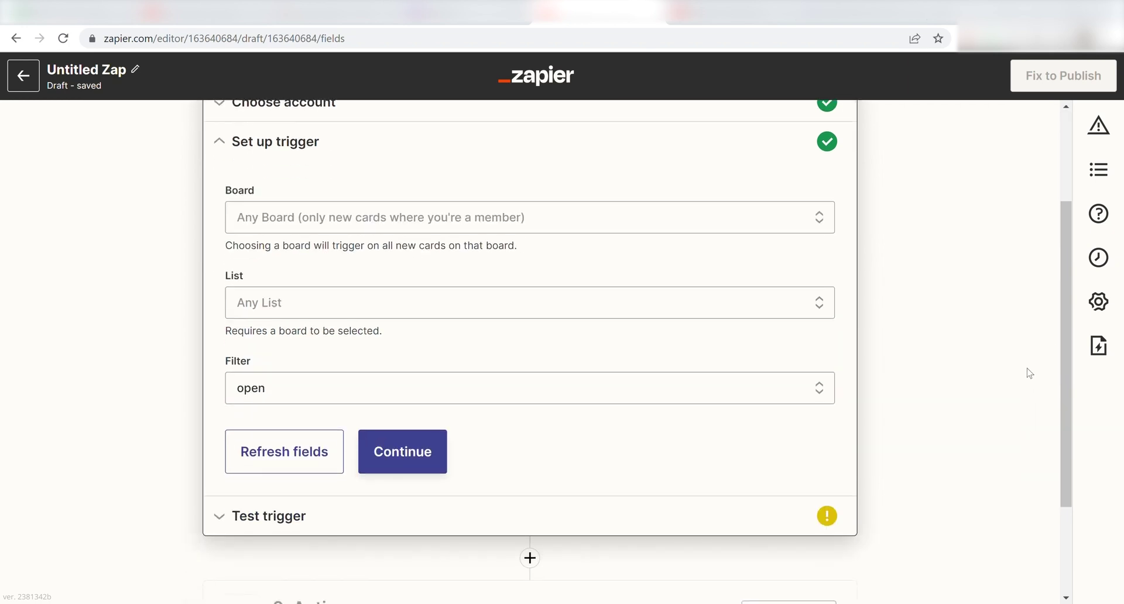
pyautogui.click(808, 223)
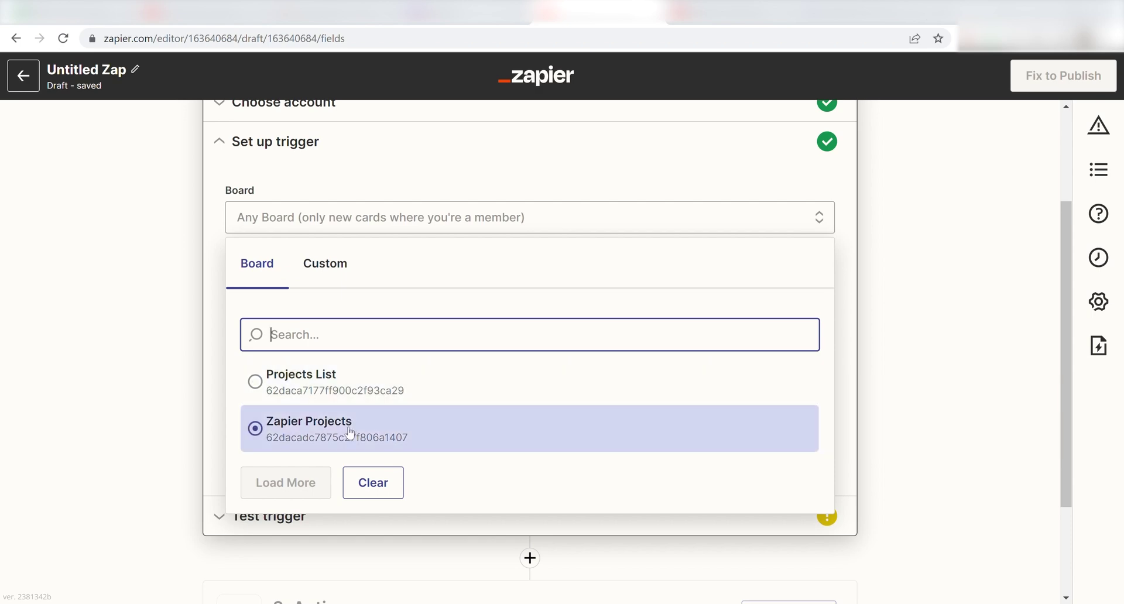
pyautogui.click(349, 433)
pyautogui.click(670, 312)
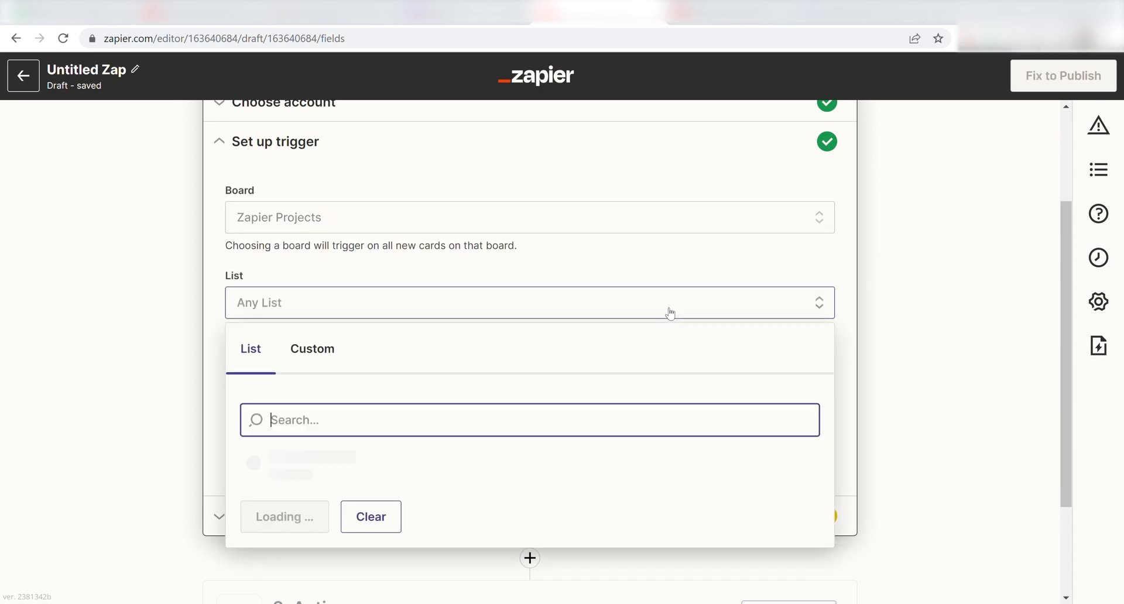
pyautogui.click(409, 459)
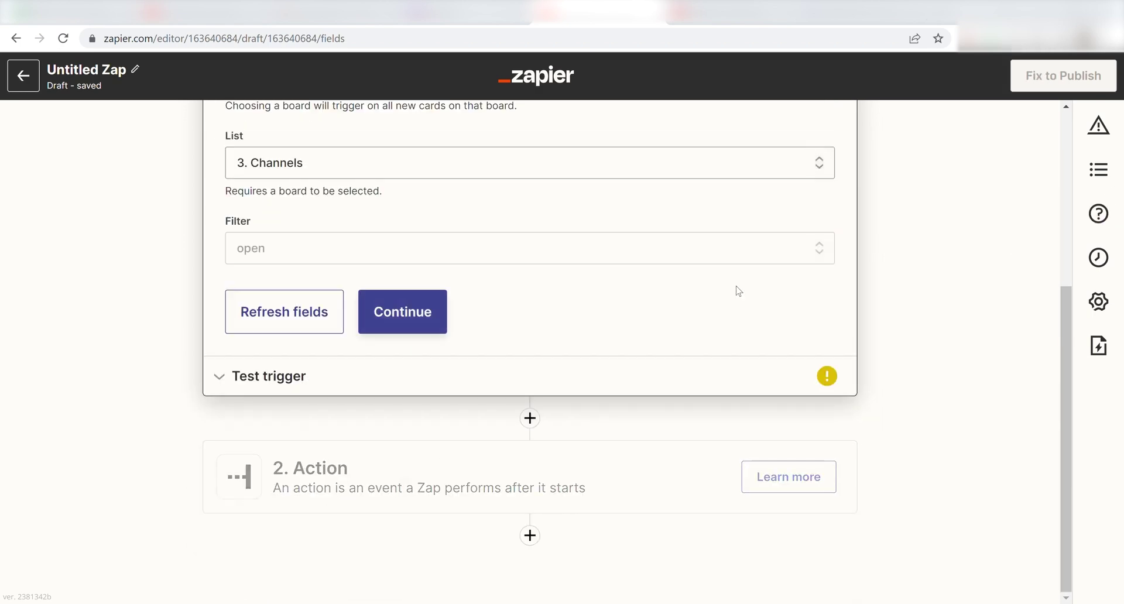
pyautogui.click(403, 311)
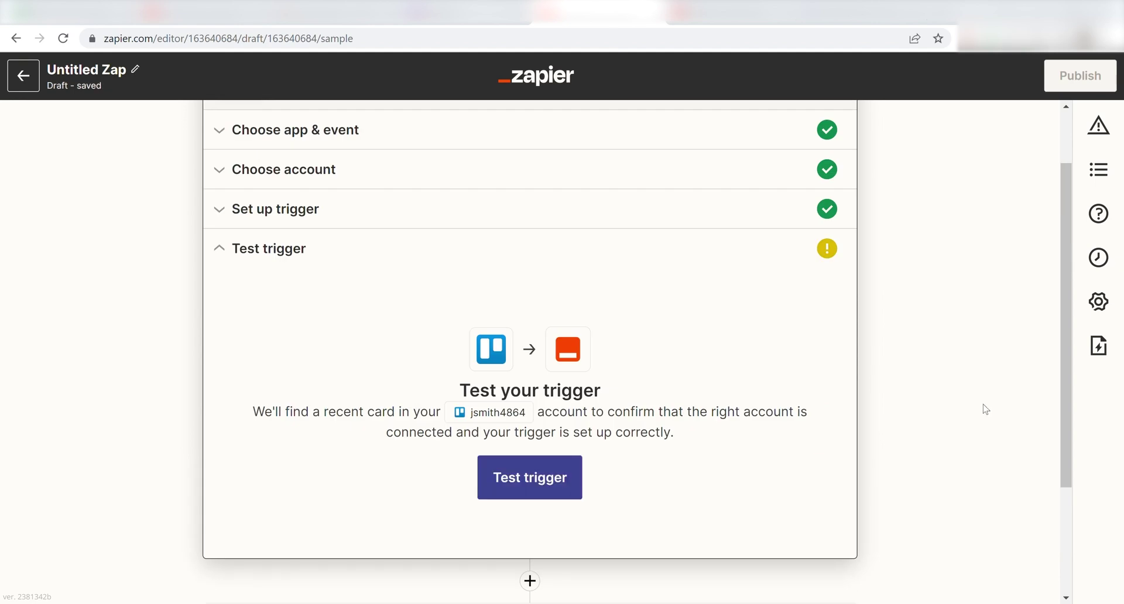
# Test the trigger to fetch a sample card, then accept it and continue
pyautogui.click(556, 479)
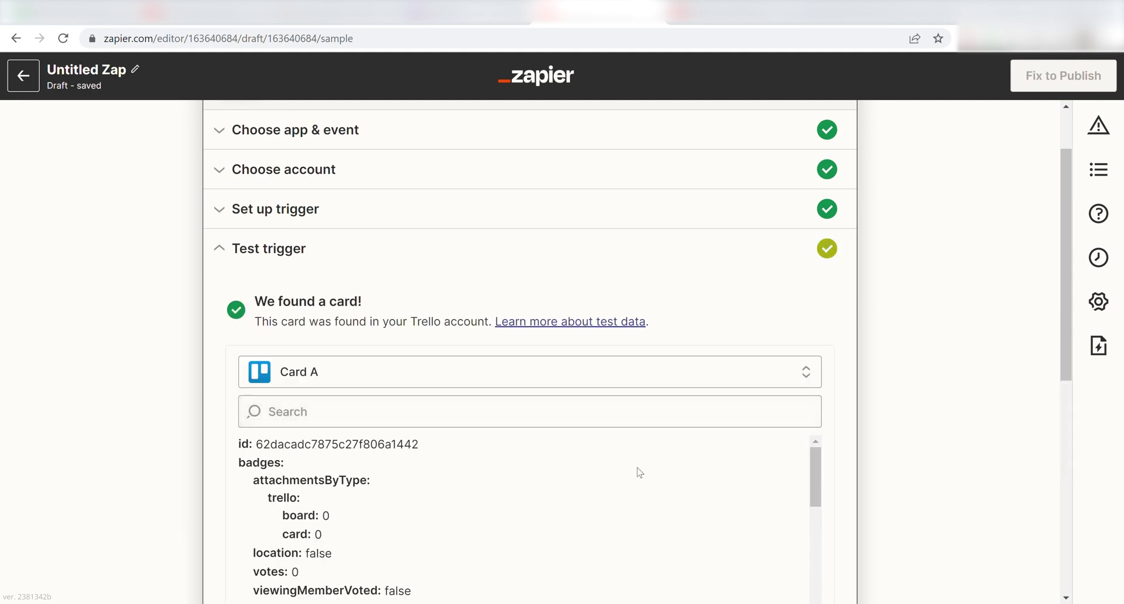
pyautogui.scroll(-3, 856, 350)
pyautogui.scroll(-3, 852, 368)
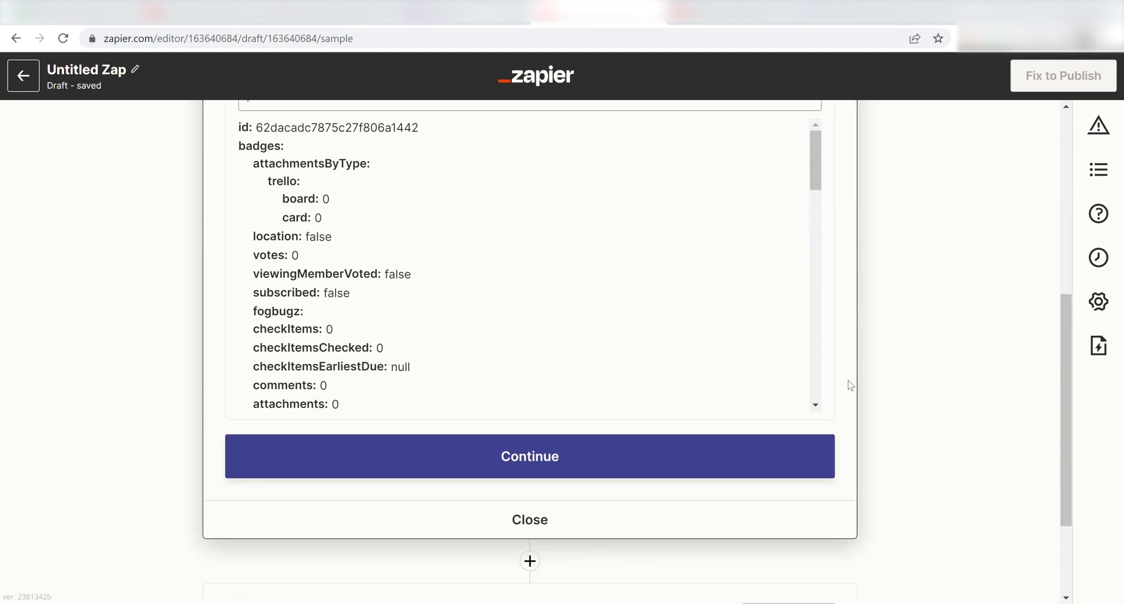
pyautogui.click(580, 420)
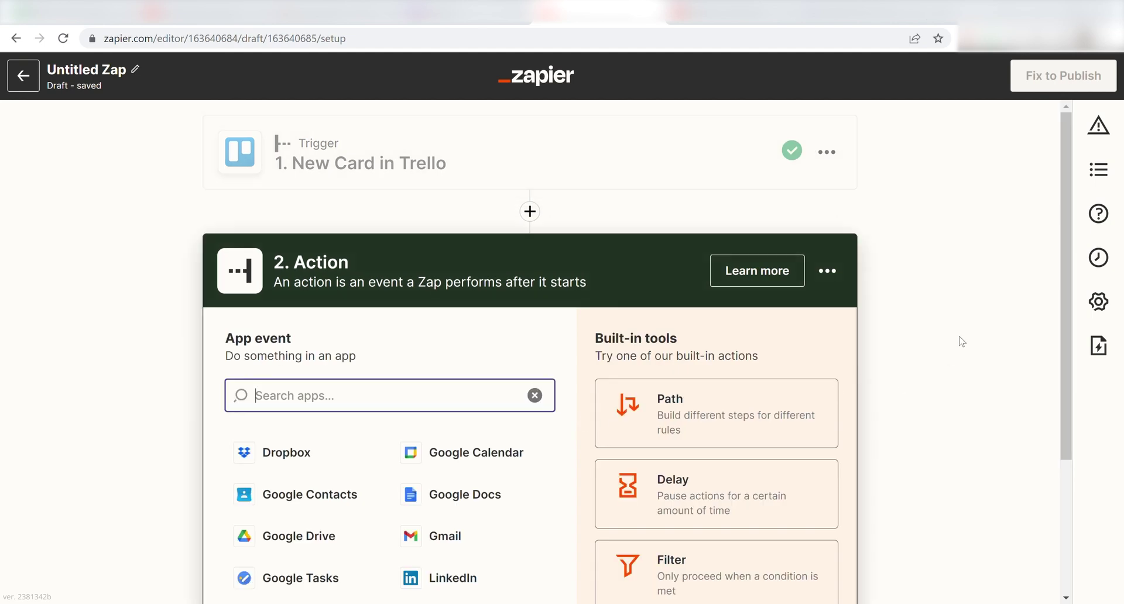
# Make the action Discord's Send Channel Message event
pyautogui.write('discord')
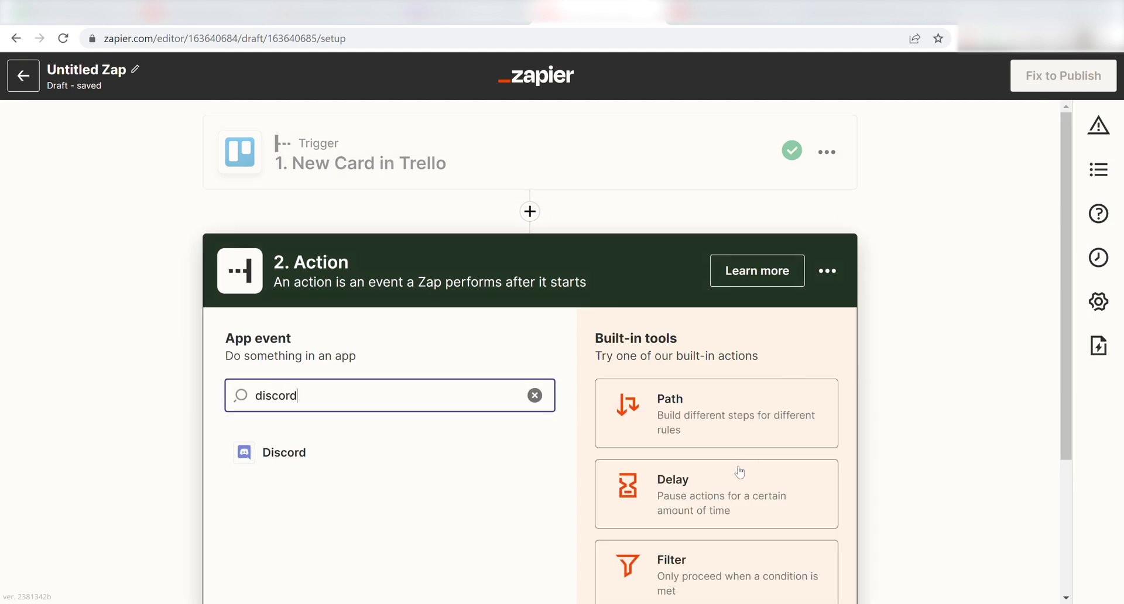
pyautogui.click(309, 462)
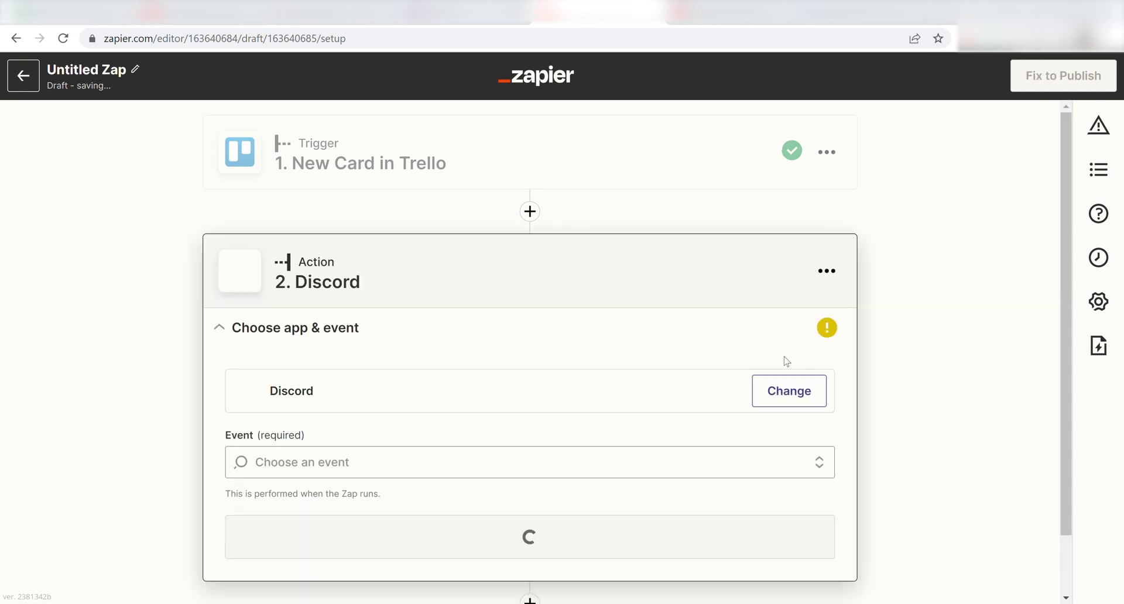
pyautogui.click(603, 401)
pyautogui.click(523, 529)
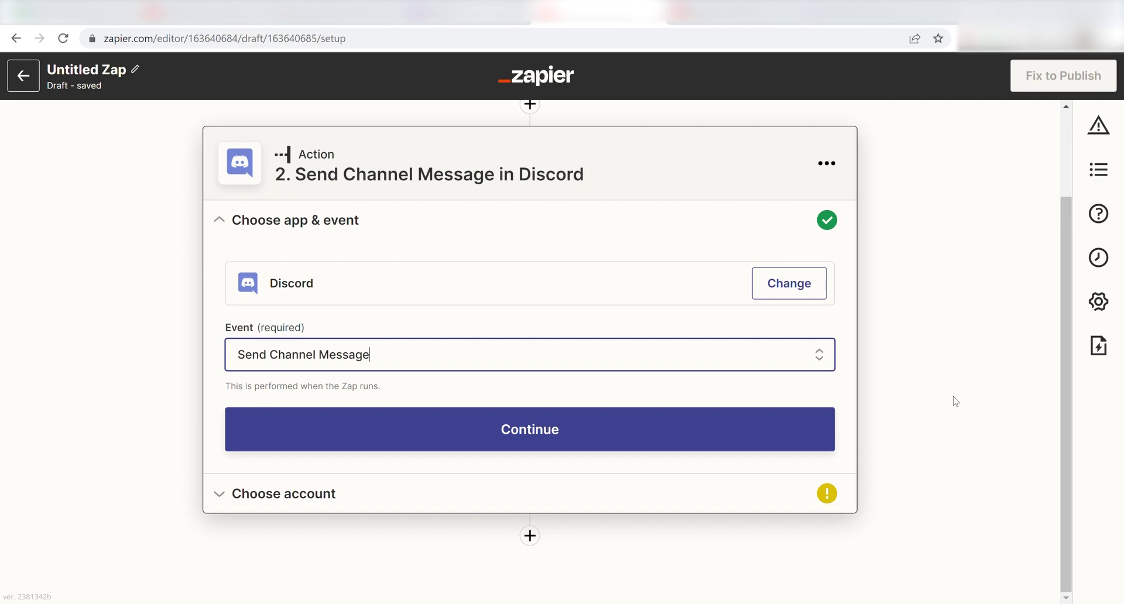
# Connect a Discord account by choosing the server and authorizing Zapier
pyautogui.click(765, 445)
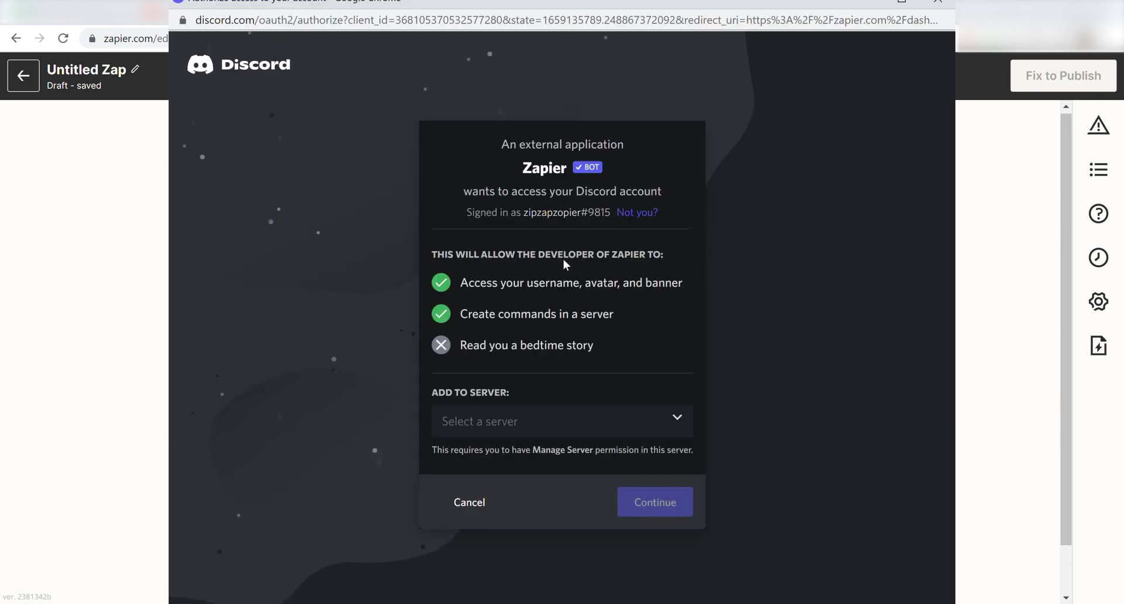
pyautogui.click(676, 419)
pyautogui.click(659, 451)
pyautogui.click(672, 500)
pyautogui.scroll(-1, 774, 332)
pyautogui.scroll(-5, 774, 331)
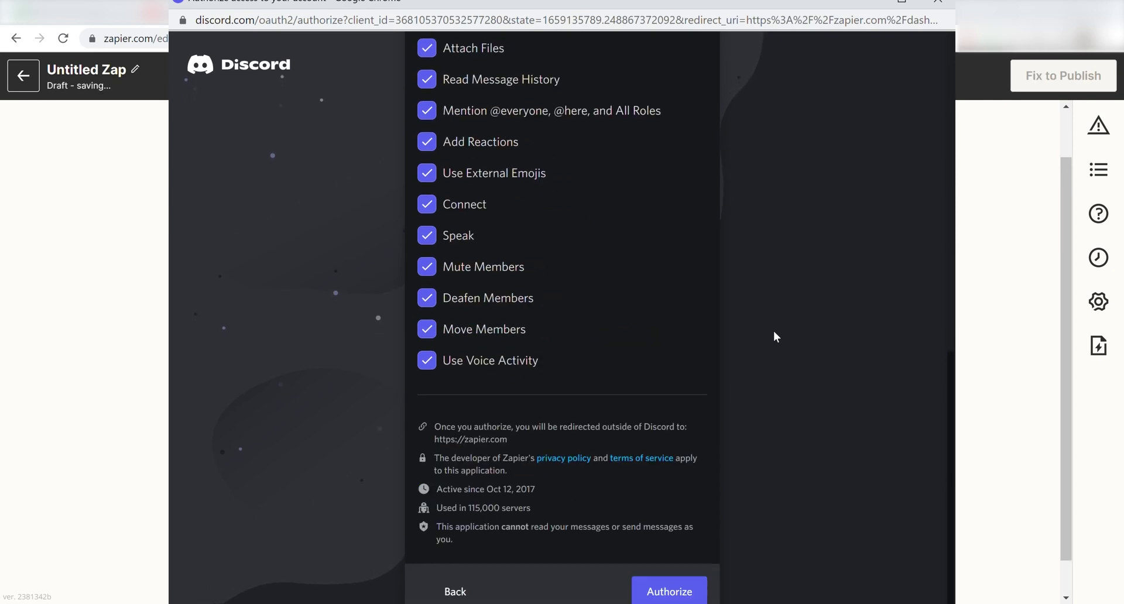
pyautogui.click(669, 592)
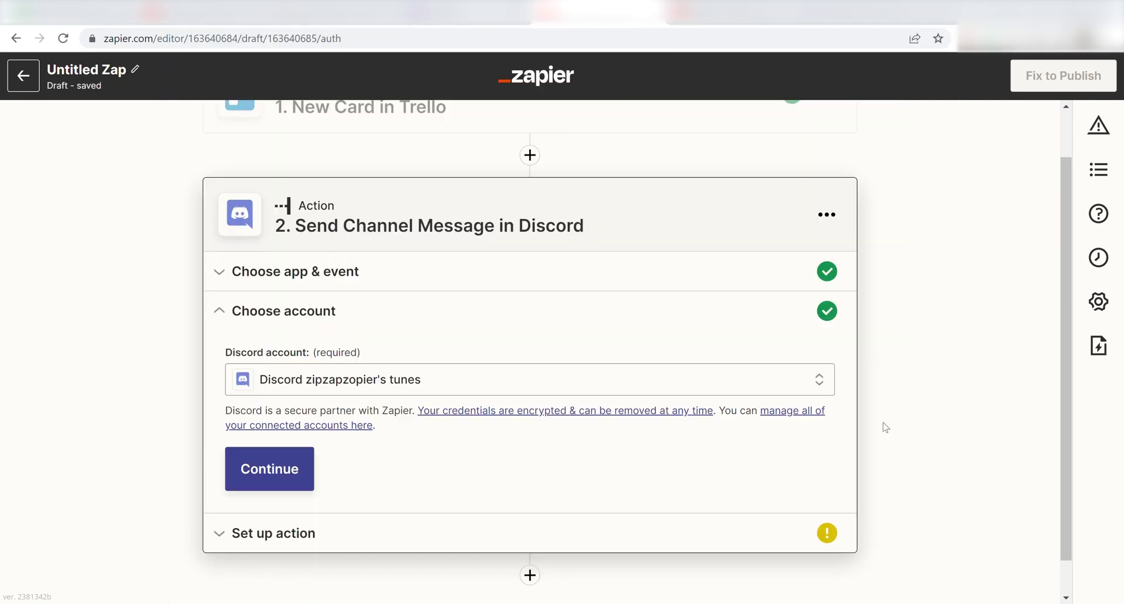
# Set the Discord message channel to general
pyautogui.click(292, 467)
pyautogui.scroll(-2, 961, 384)
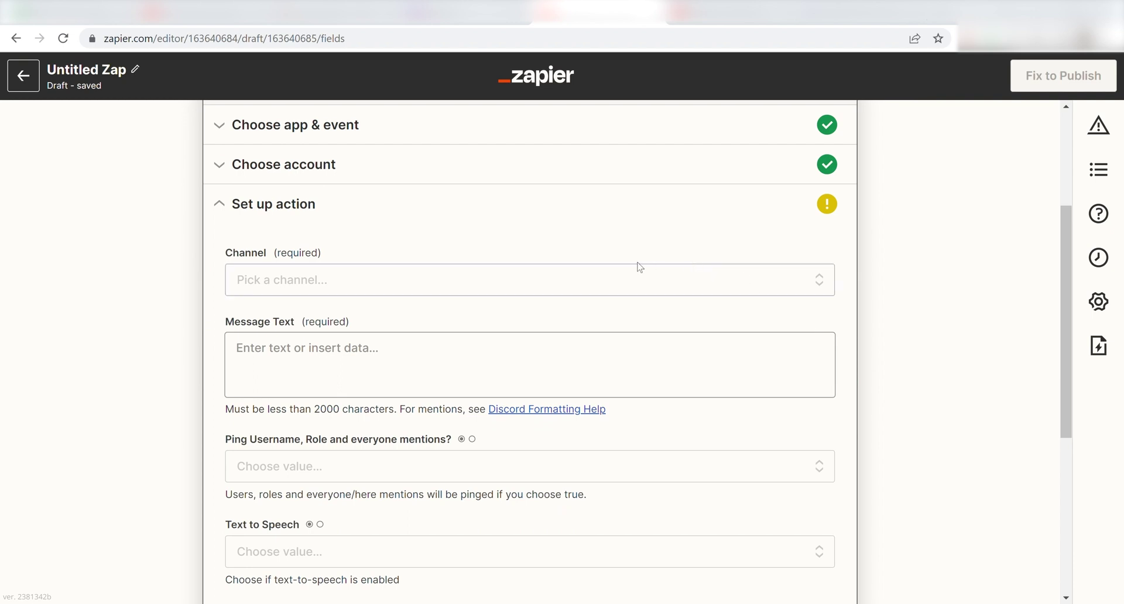
pyautogui.click(586, 275)
pyautogui.click(431, 437)
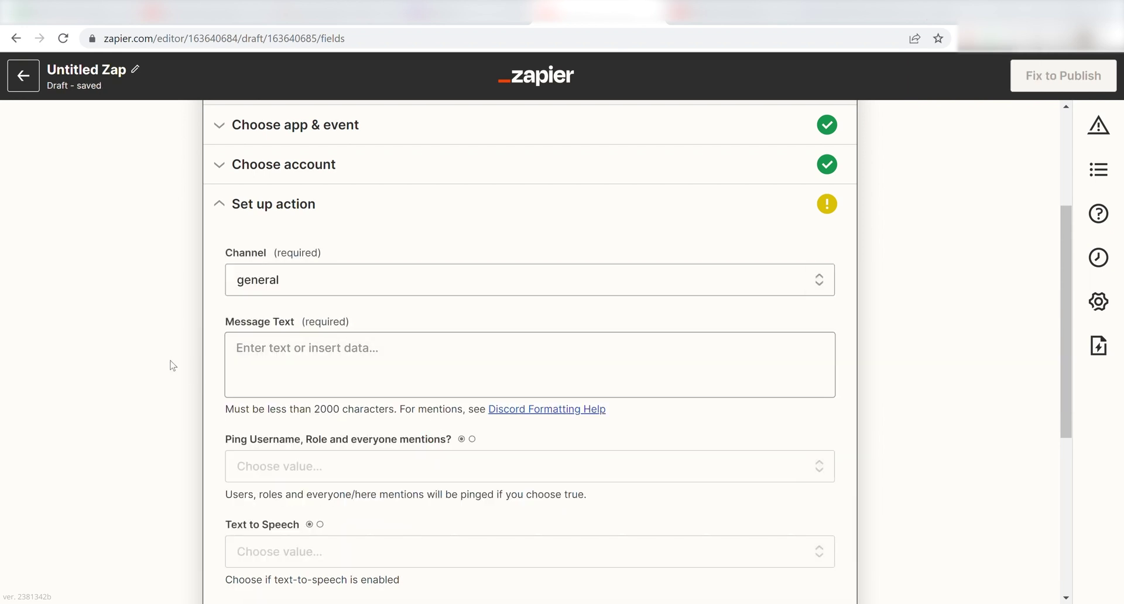
# Write the message 'Check out this new card posted in Tre' followed by the card's Name and Desc
pyautogui.click(287, 359)
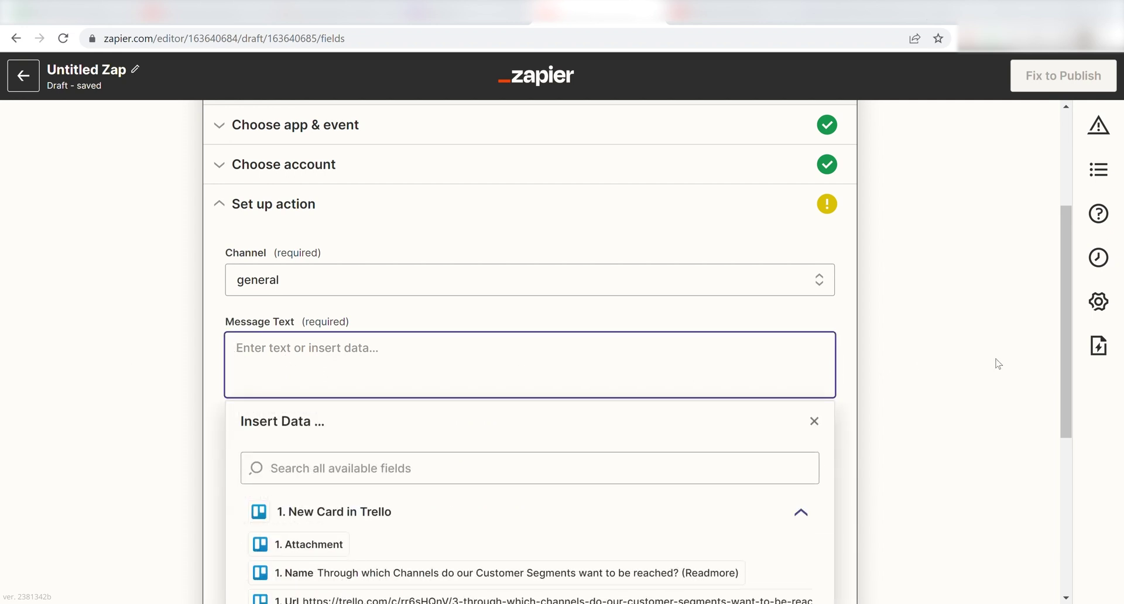
pyautogui.write('Check out this new card posted in Trello!!!!')
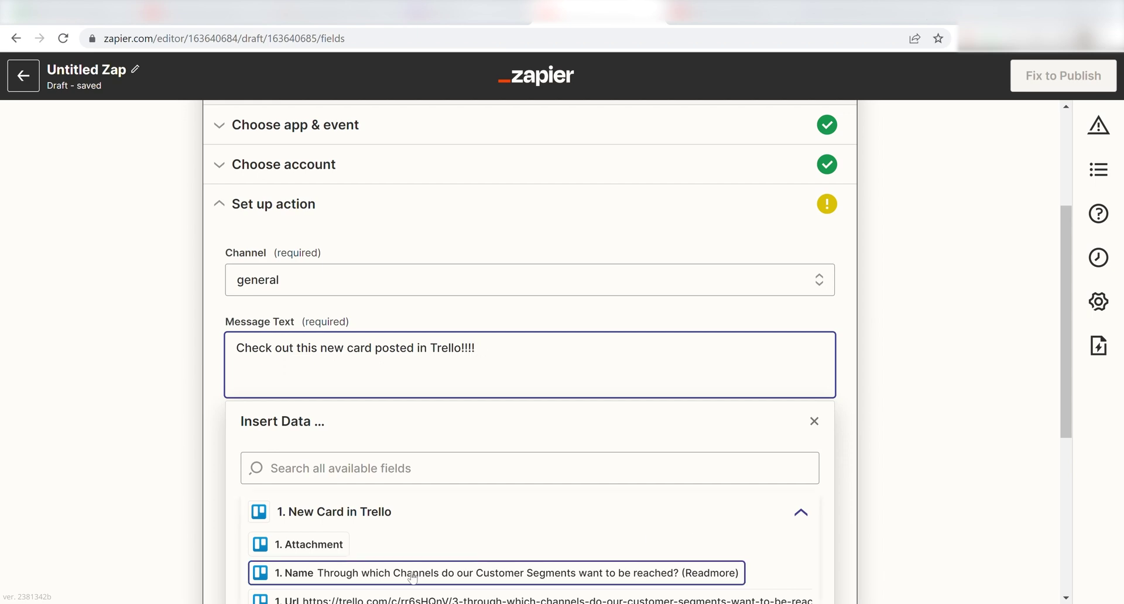
pyautogui.click(490, 572)
pyautogui.click(349, 234)
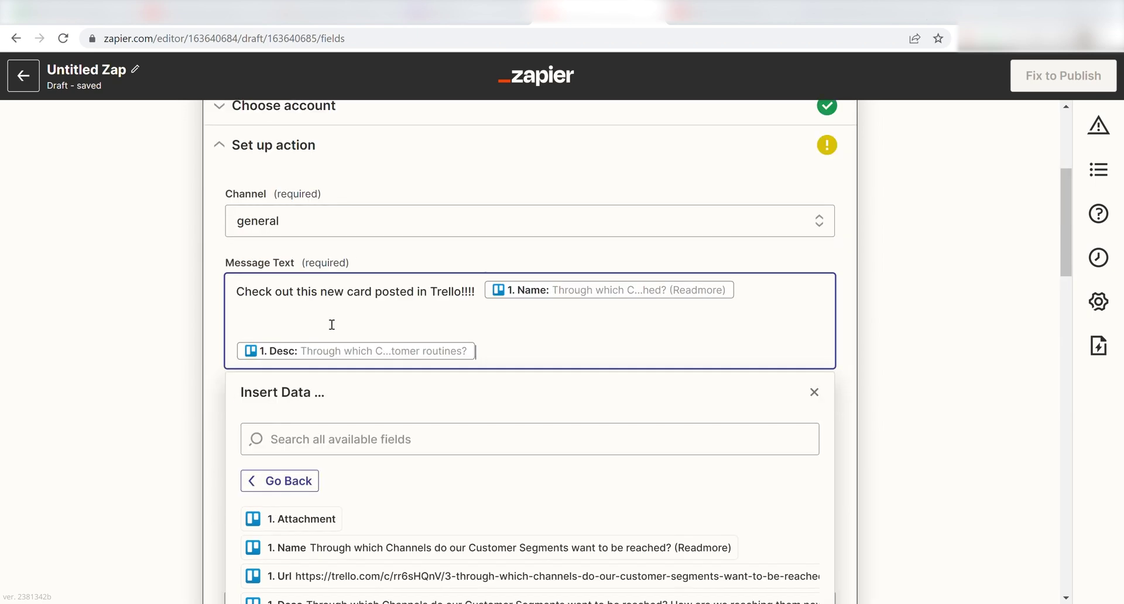
pyautogui.click(156, 434)
# Set Ping mentions to False
pyautogui.scroll(-1, 542, 449)
pyautogui.click(475, 366)
pyautogui.click(276, 522)
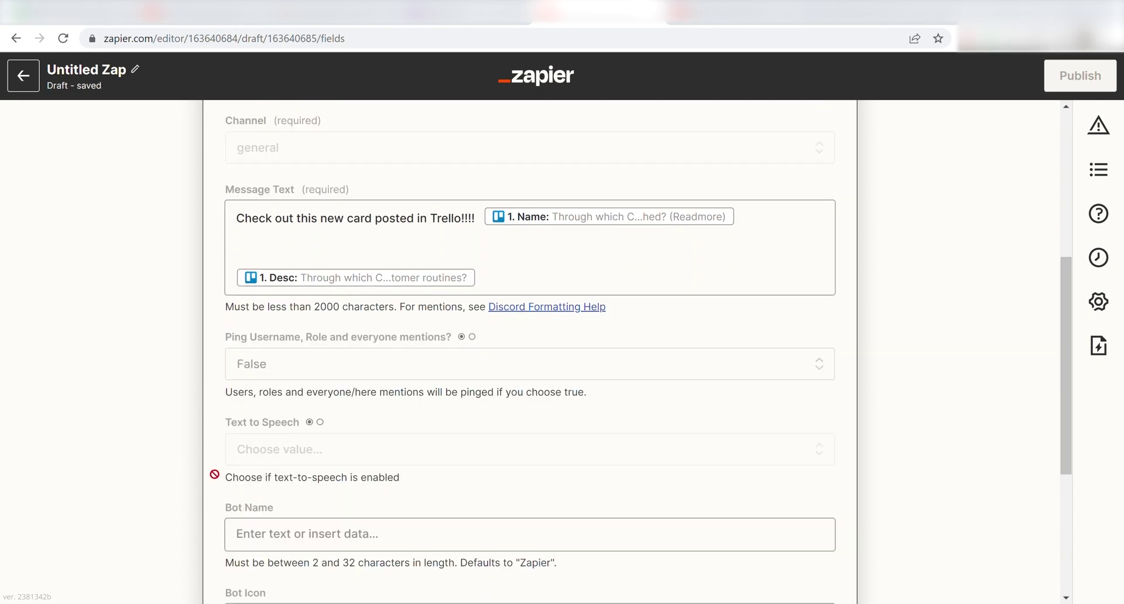
# Set the bot name to TrelloBot and continue to testing
pyautogui.scroll(-1, 228, 411)
pyautogui.scroll(-1, 228, 411)
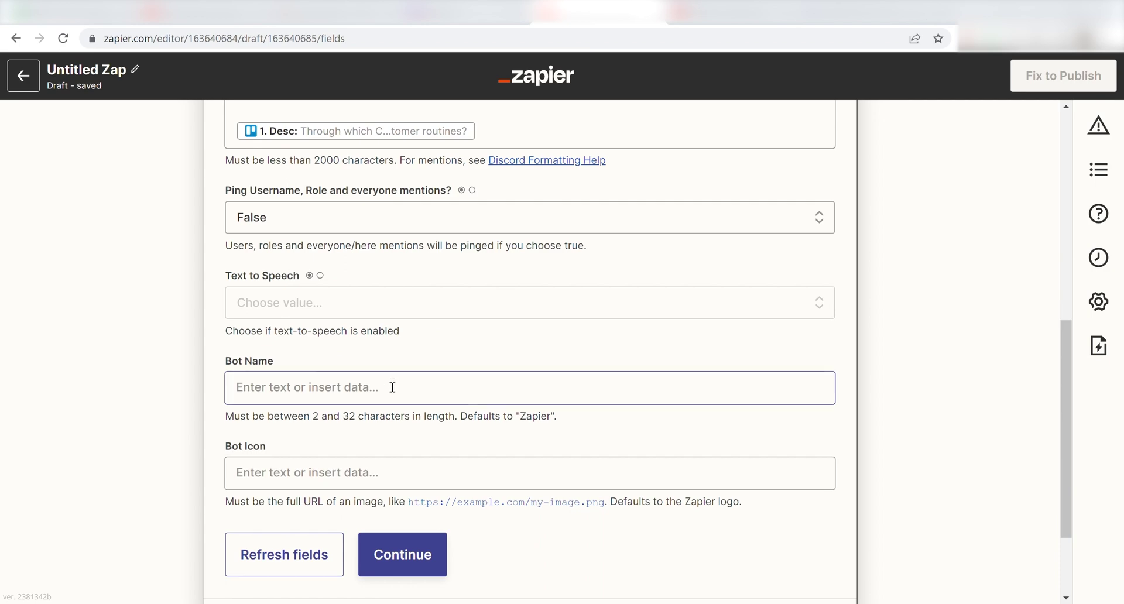
pyautogui.click(462, 387)
pyautogui.write('TrelloBot')
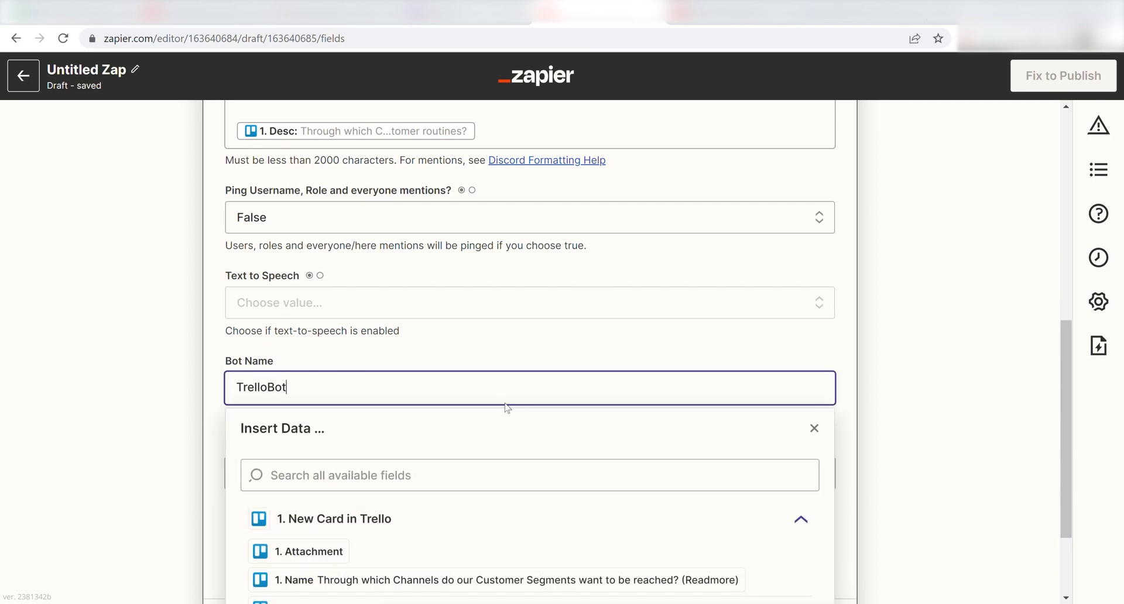
pyautogui.click(97, 321)
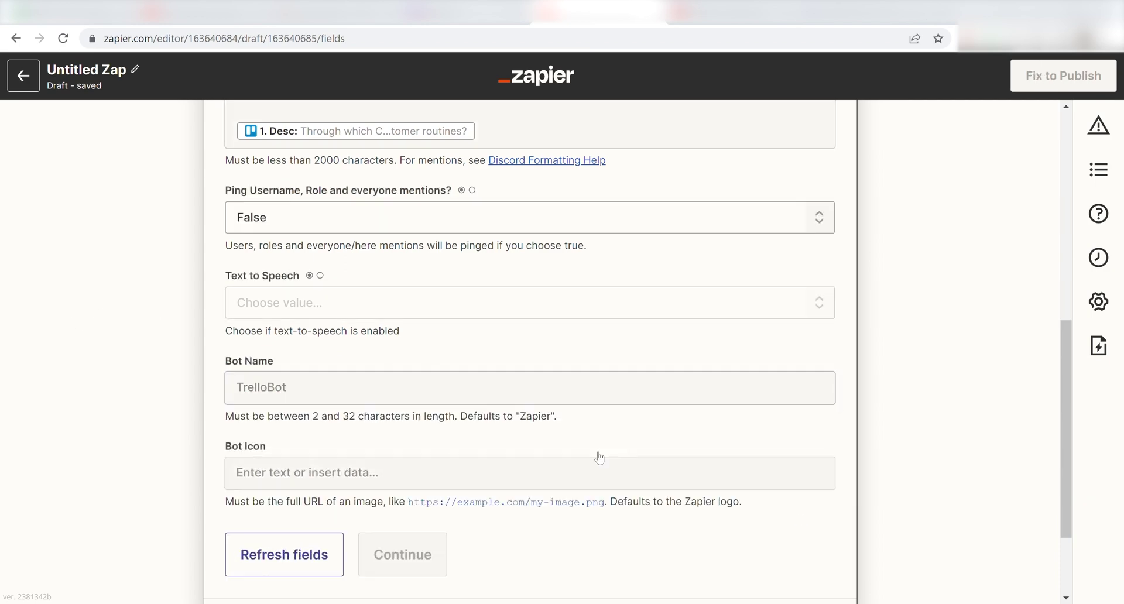
pyautogui.click(378, 563)
pyautogui.scroll(-5, 615, 486)
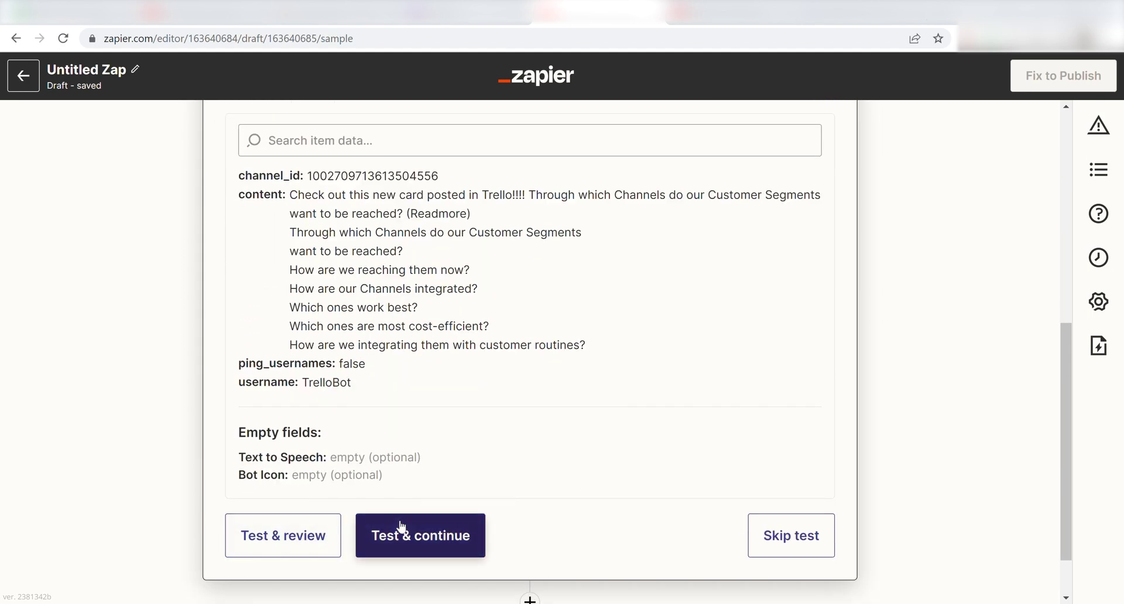
# Send a test message so TrelloBot posts the card text in Discord's general channel
pyautogui.click(305, 545)
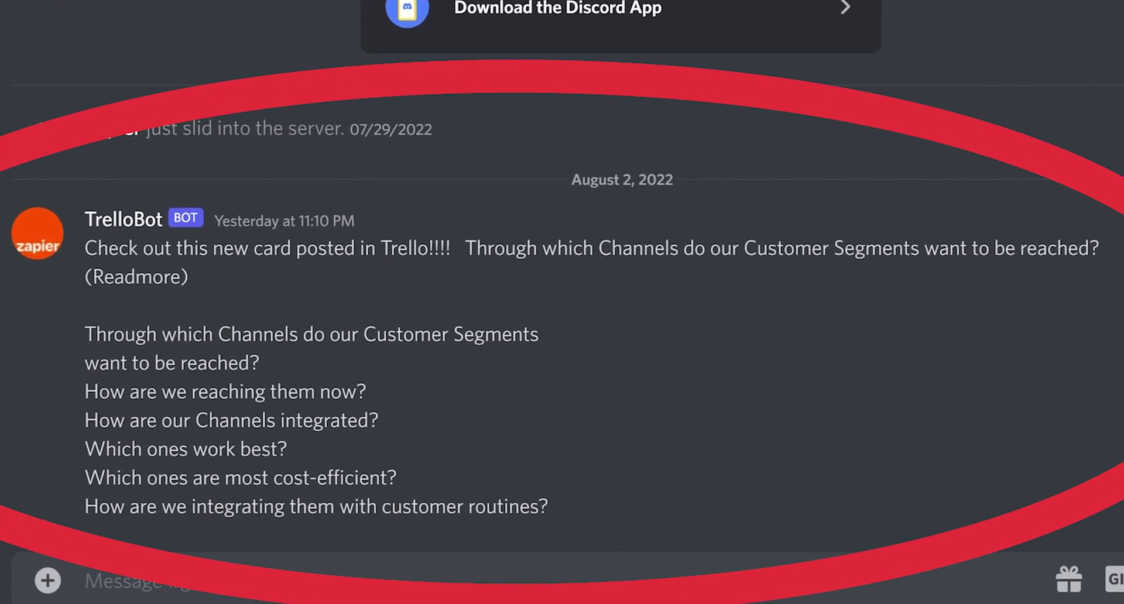
# Type the Zapier card description 'biggest key resource for productivity is Zapier. You should tryi it!!!!!!!!'
pyautogui.write('b')
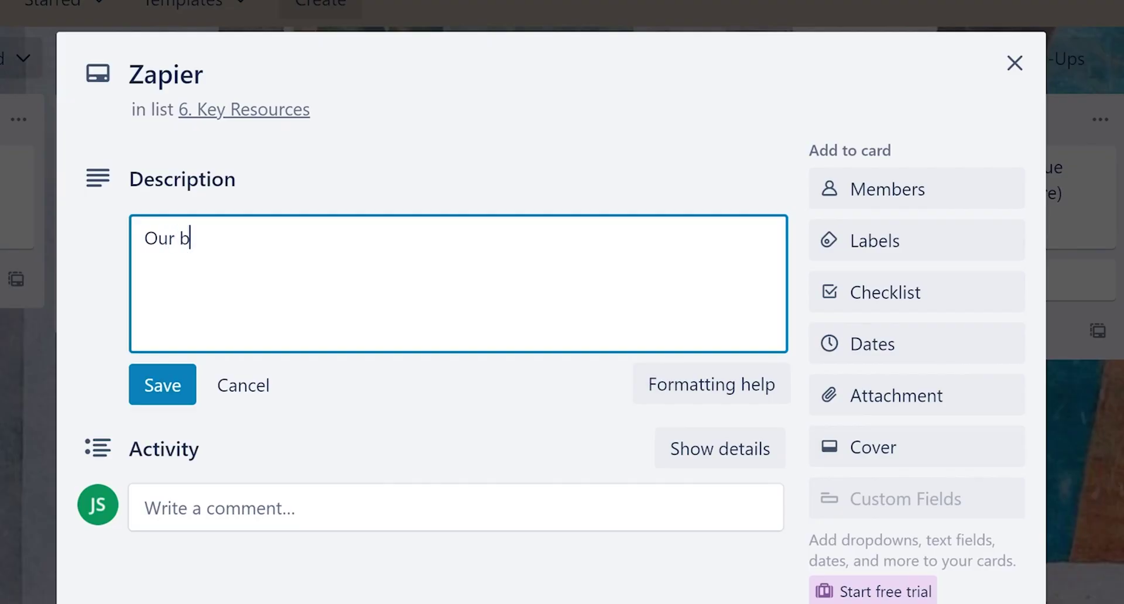
pyautogui.write('iggest key resourc')
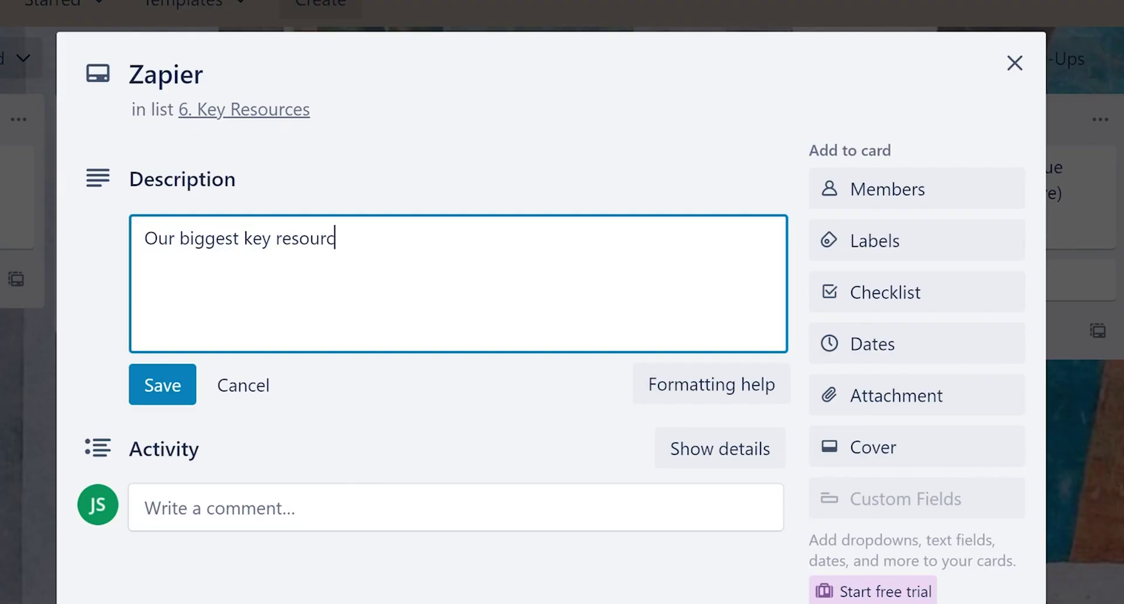
pyautogui.write('e for productivity i')
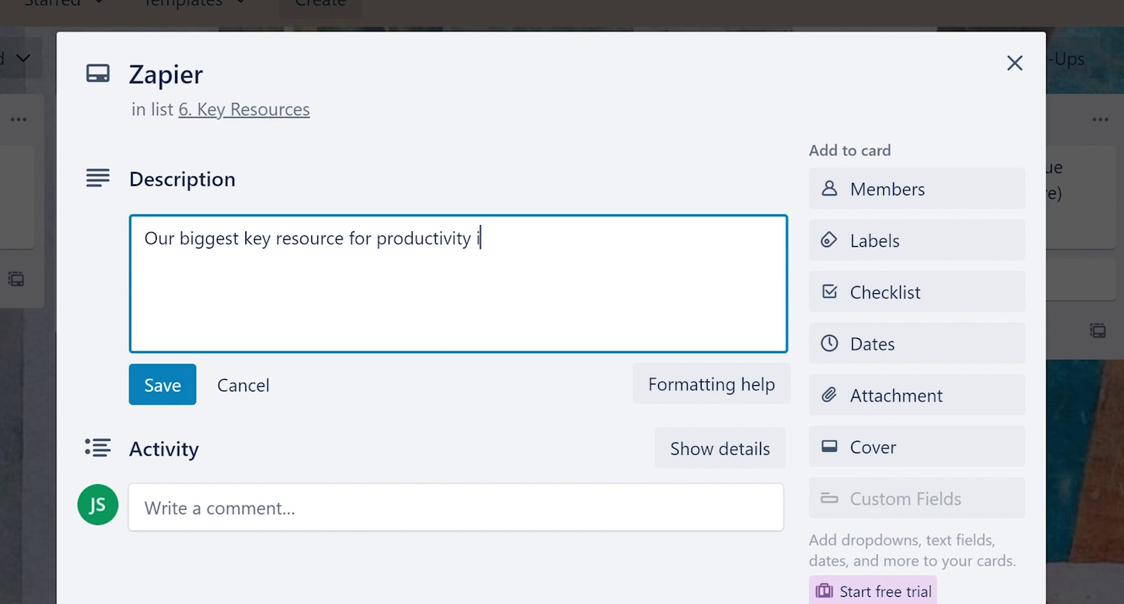
pyautogui.write('s Zapier.  ')
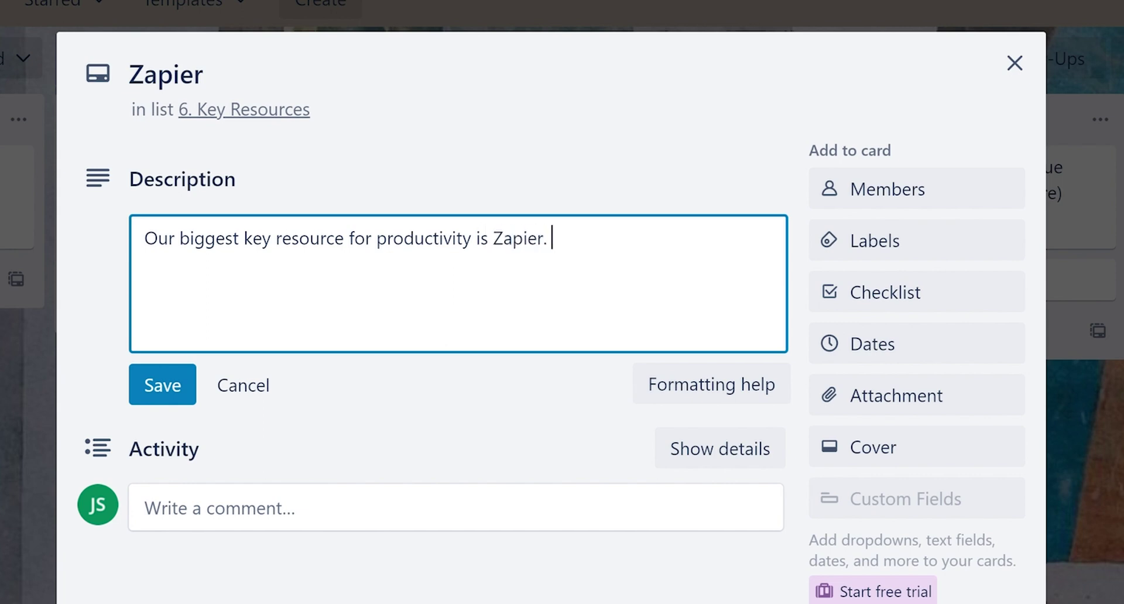
pyautogui.write('You should tryi')
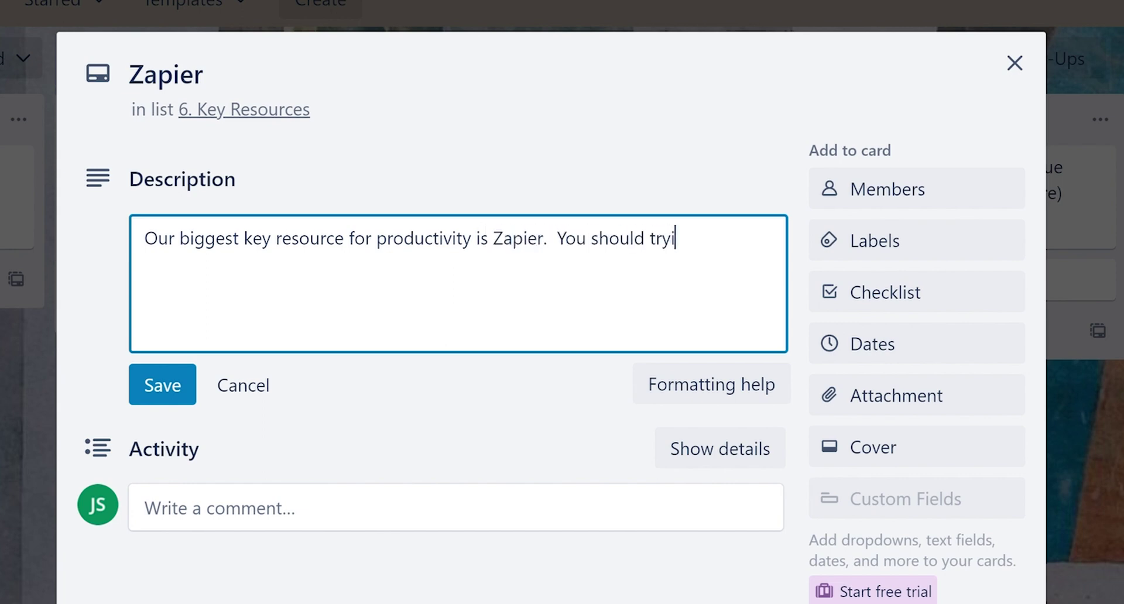
pyautogui.write(' it!!!!!!!!!')
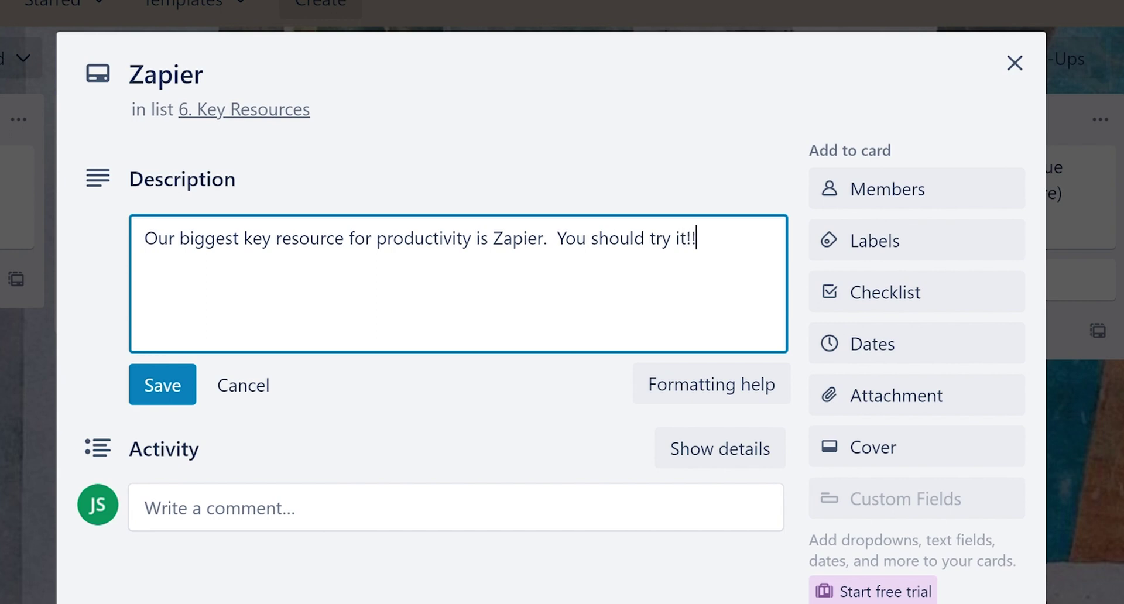